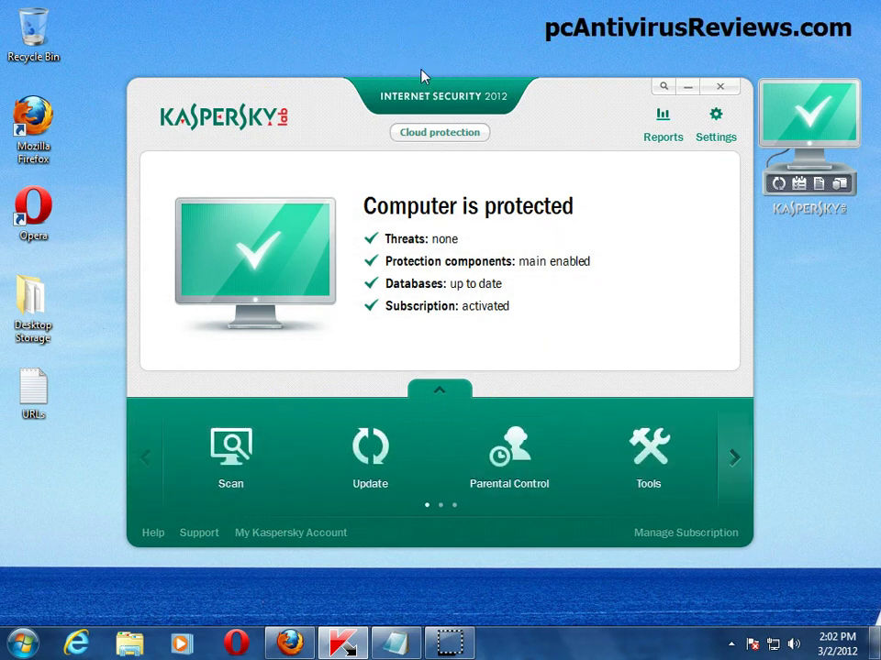
# Browse through the features on the main screen, such as Safe Run, Network Monitor and Virtual Keyboard.
pyautogui.click(731, 458)
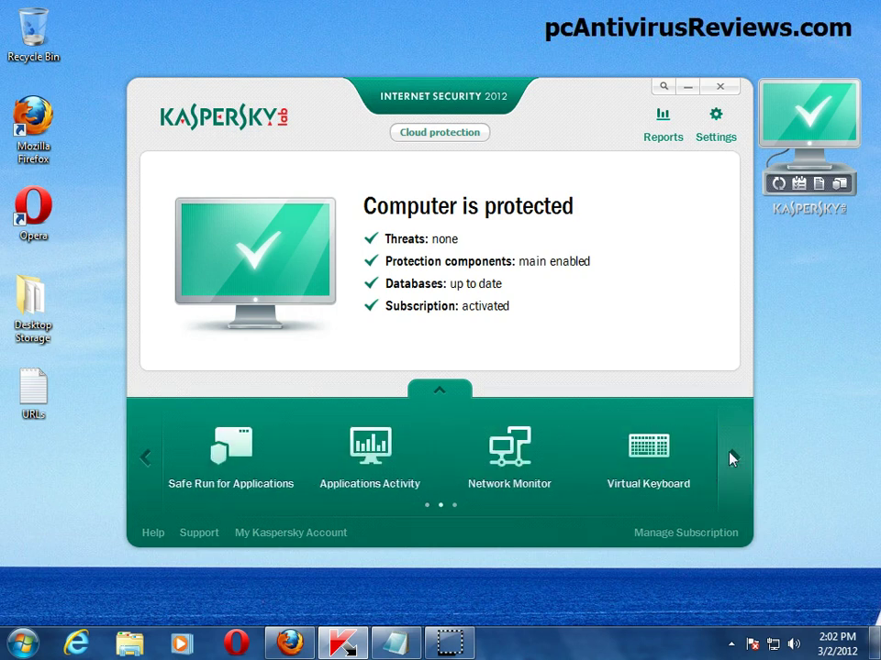
pyautogui.click(731, 457)
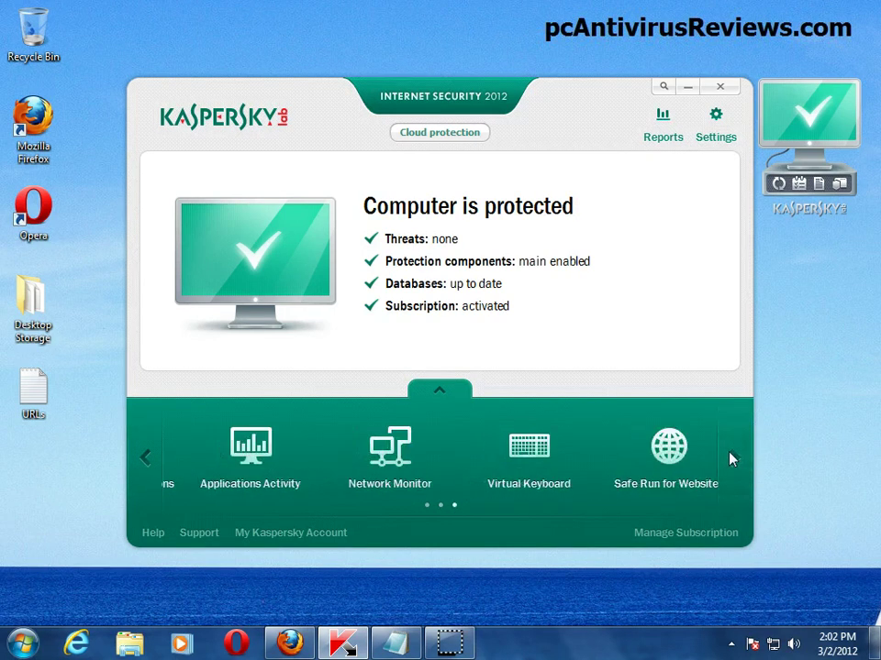
pyautogui.click(146, 461)
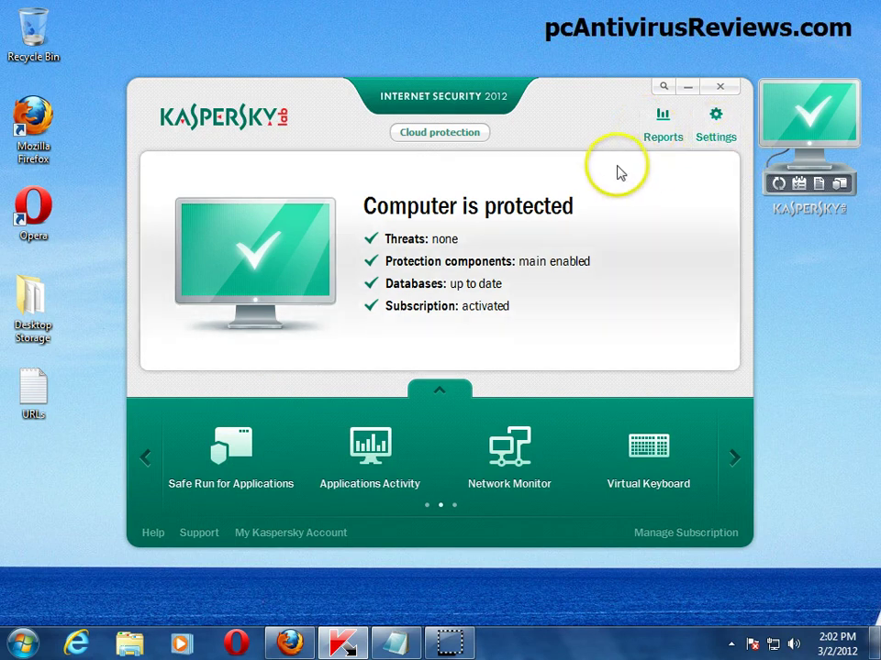
# Close the Kaspersky main window and remove the Kaspersky gadget from the desktop.
pyautogui.moveTo(790, 79)
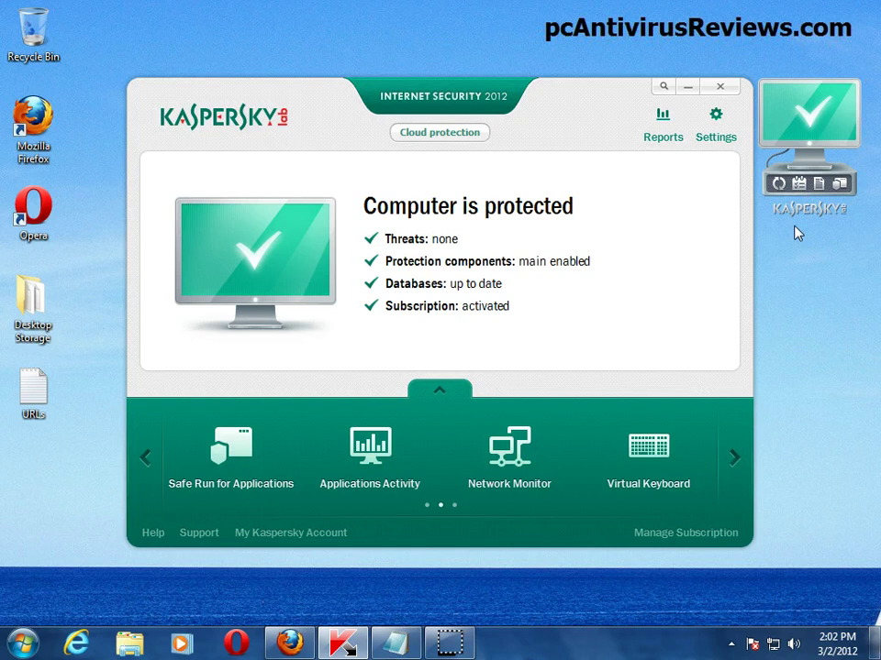
pyautogui.moveTo(780, 134)
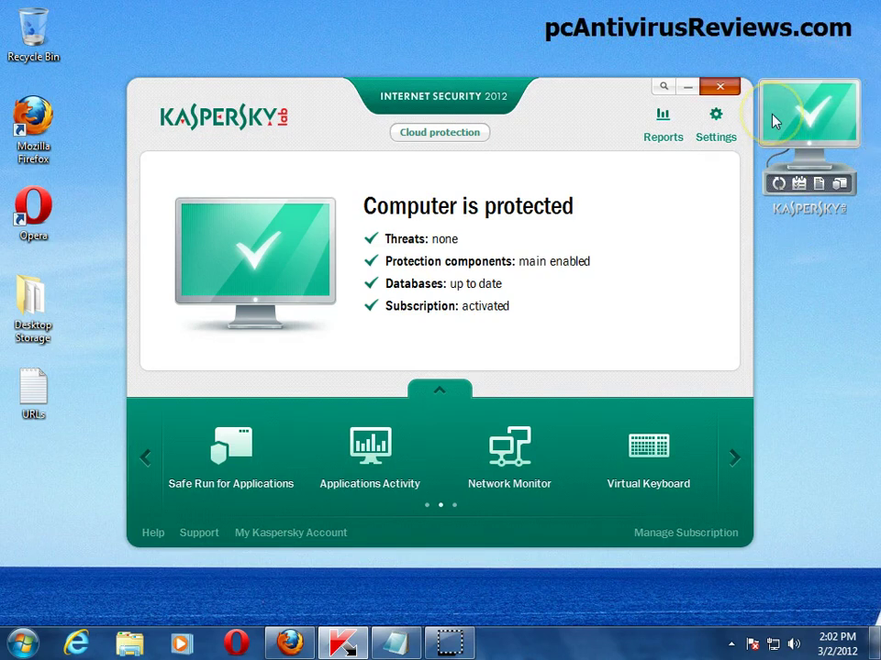
pyautogui.click(719, 87)
pyautogui.moveTo(849, 112)
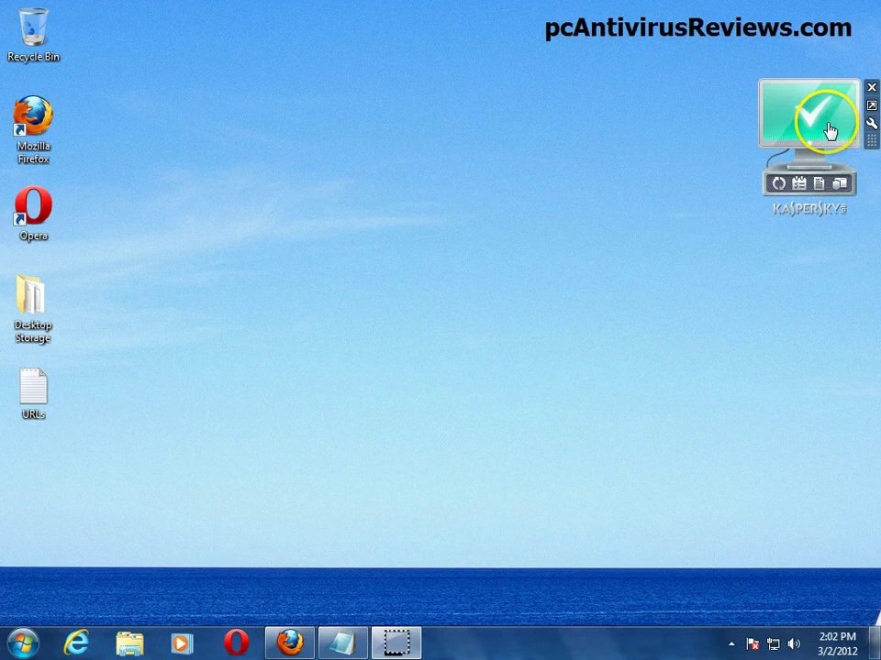
pyautogui.click(872, 89)
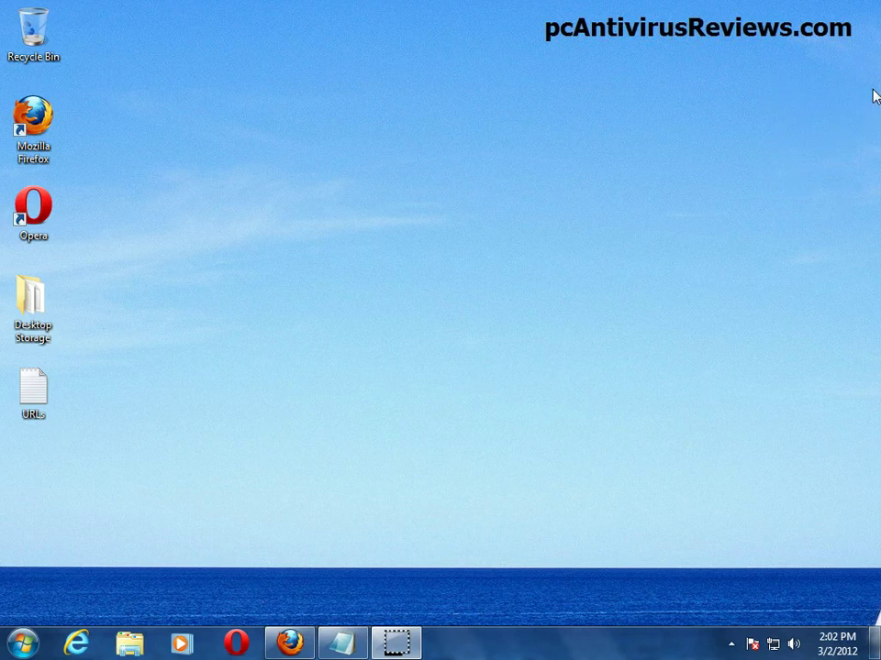
# Reopen Kaspersky Internet Security 2012 and run a Critical Areas Scan.
pyautogui.click(20, 639)
pyautogui.click(57, 543)
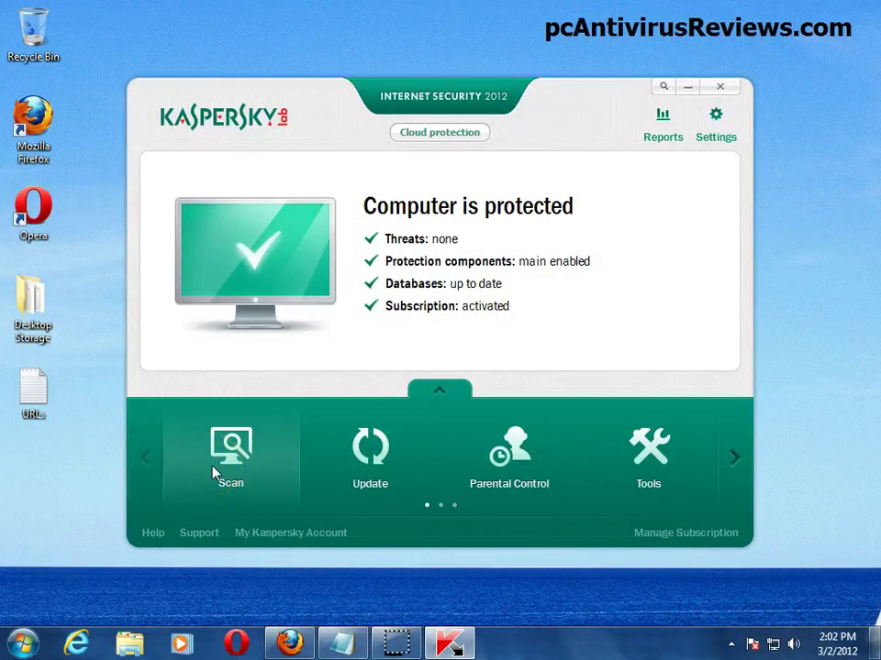
pyautogui.click(236, 466)
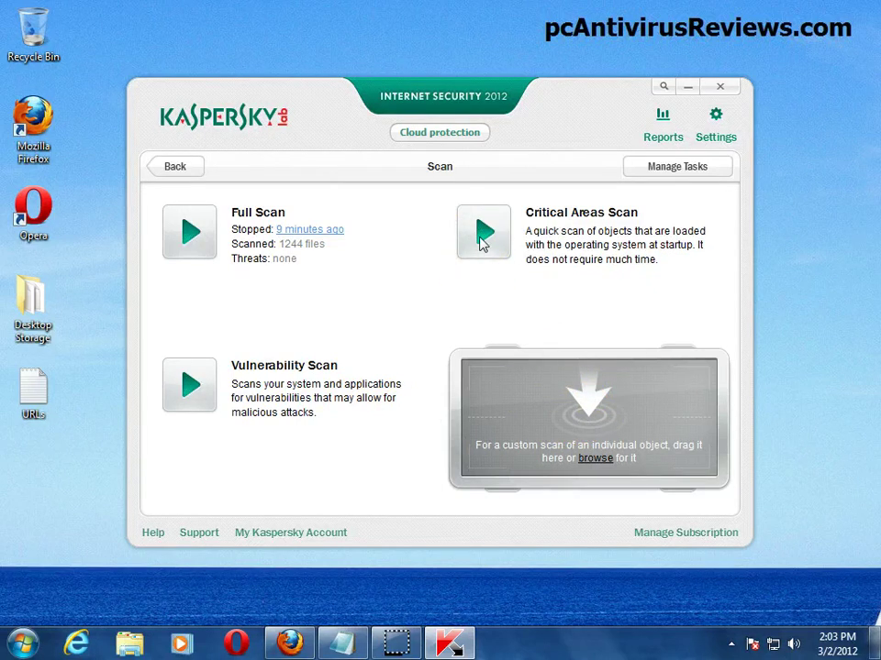
pyautogui.click(482, 240)
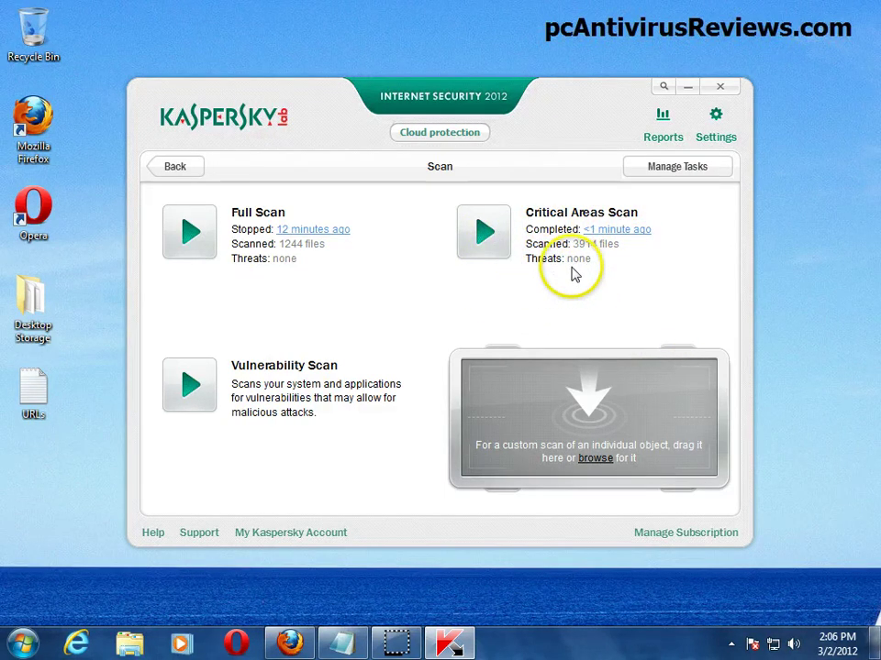
# Review the AdBlockService, Critical Areas Scan and Full Scan entries in the detailed scan report, and close the report.
pyautogui.click(629, 230)
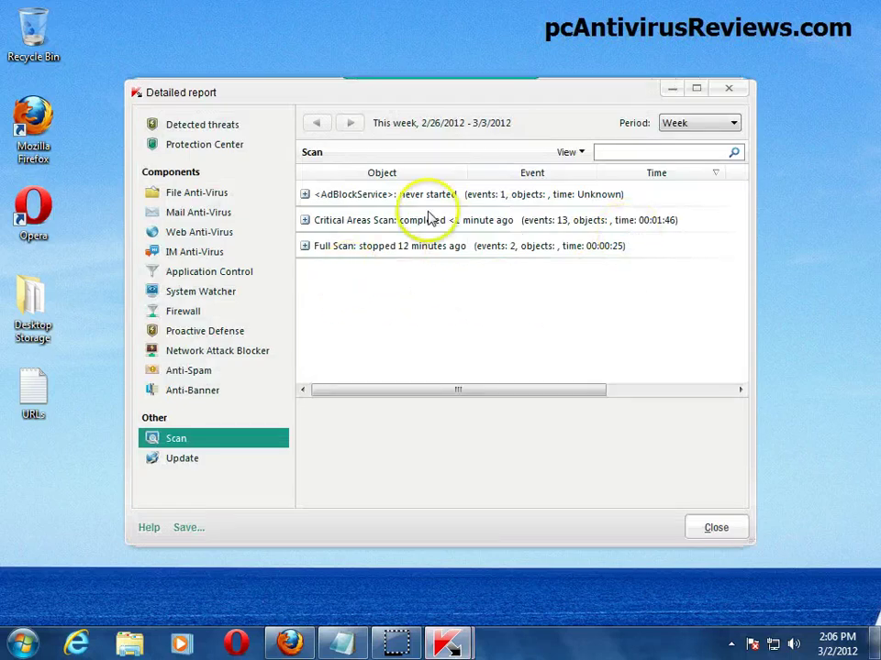
pyautogui.click(304, 195)
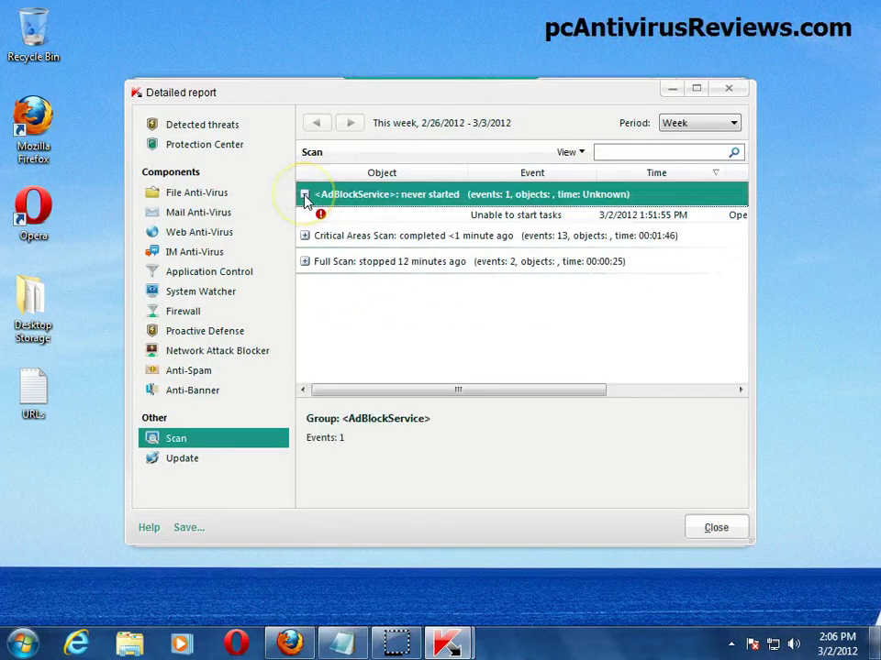
pyautogui.click(305, 196)
pyautogui.click(304, 221)
pyautogui.click(304, 220)
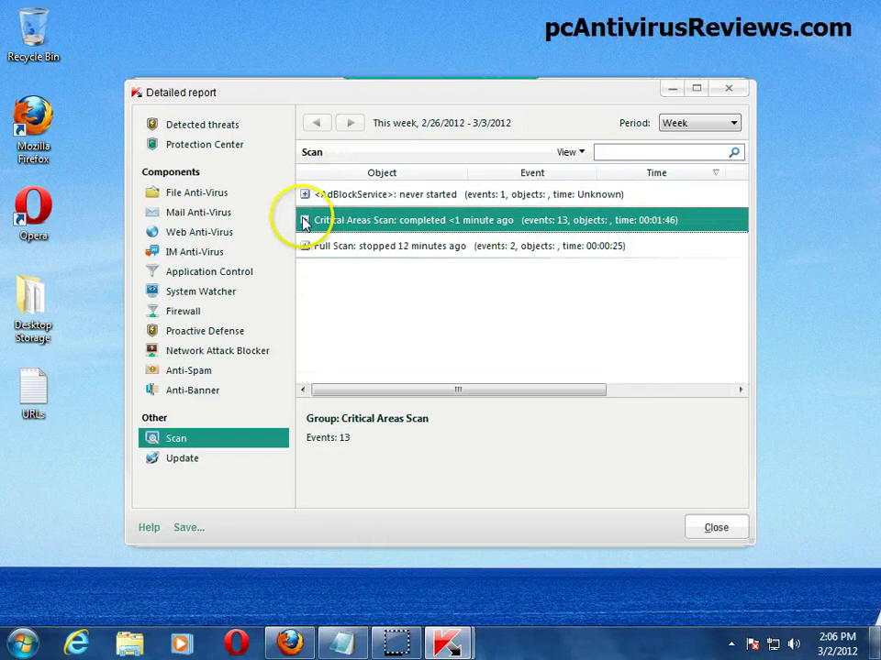
pyautogui.click(305, 247)
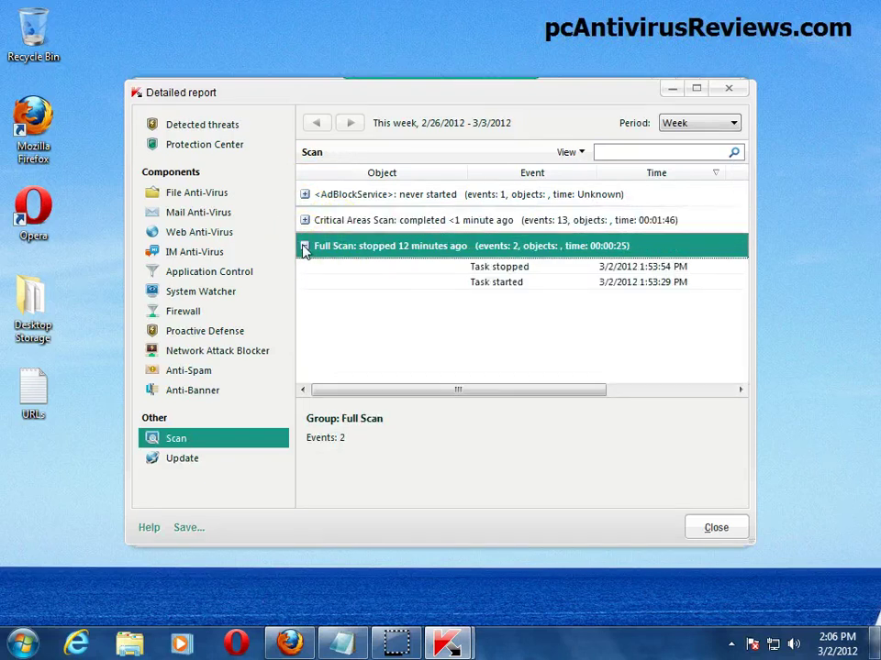
pyautogui.click(694, 527)
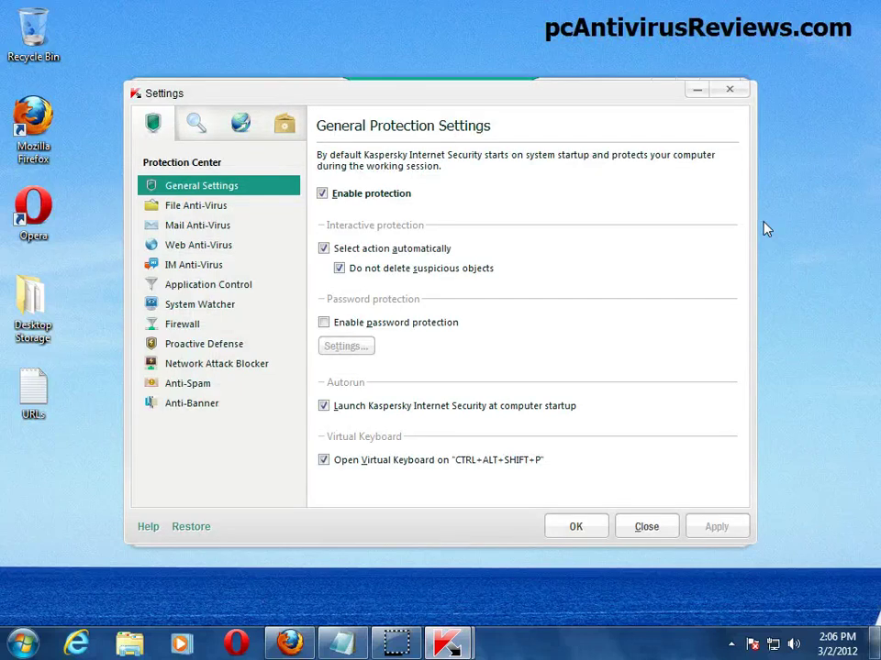
# Schedule the Full Scan to run by schedule every 7 days at 12:00 AM and save the settings.
pyautogui.click(195, 125)
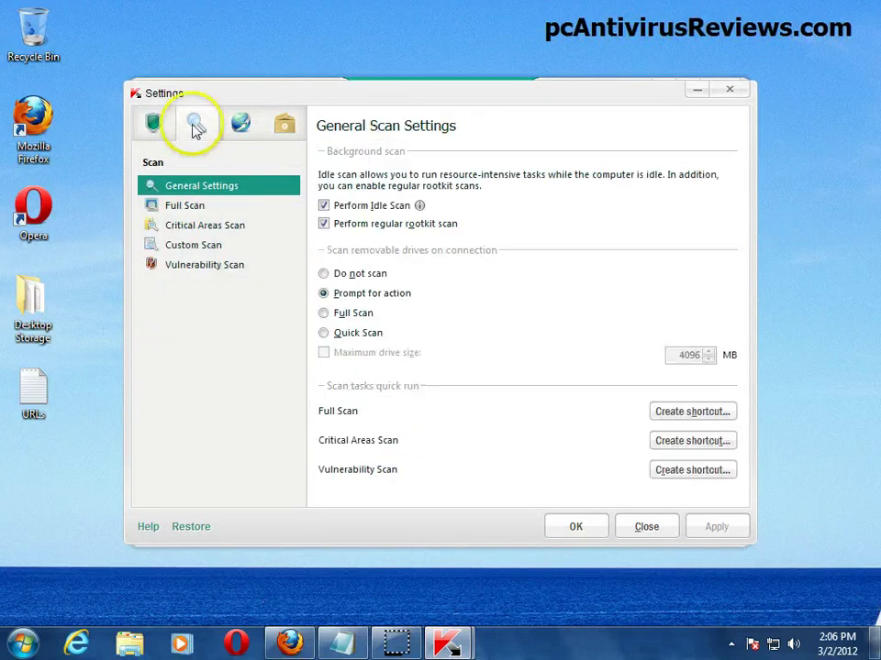
pyautogui.click(203, 207)
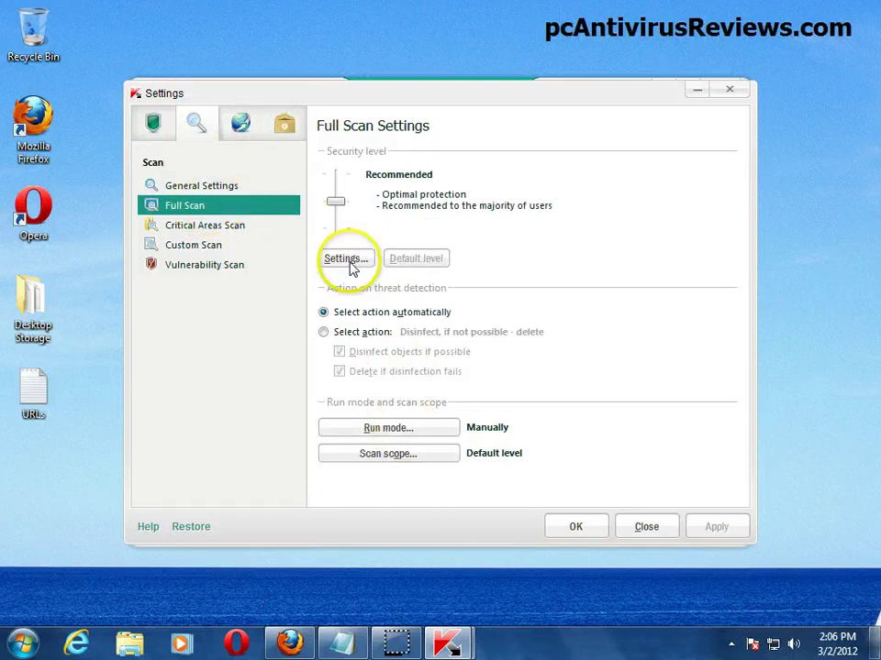
pyautogui.click(350, 262)
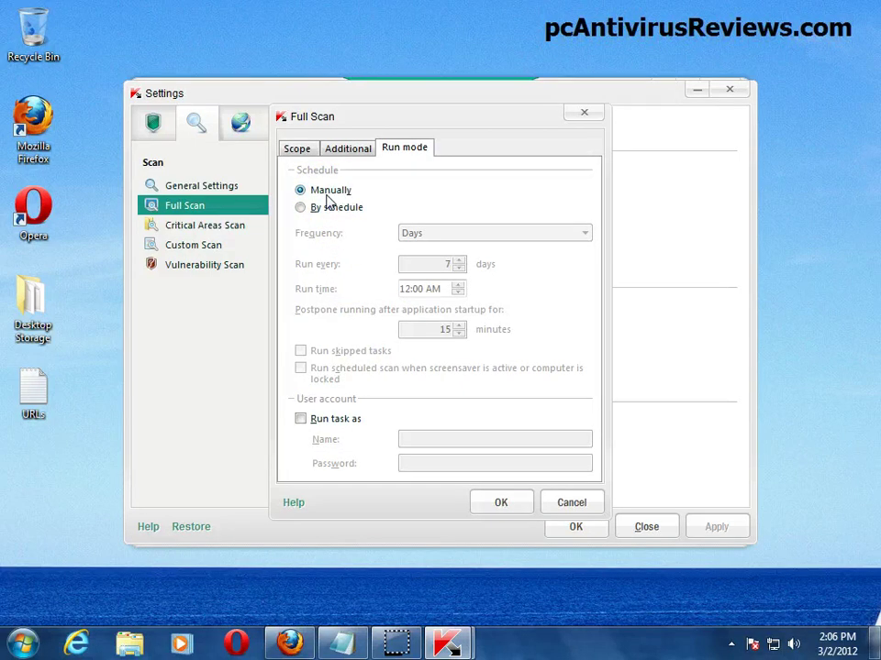
pyautogui.click(301, 209)
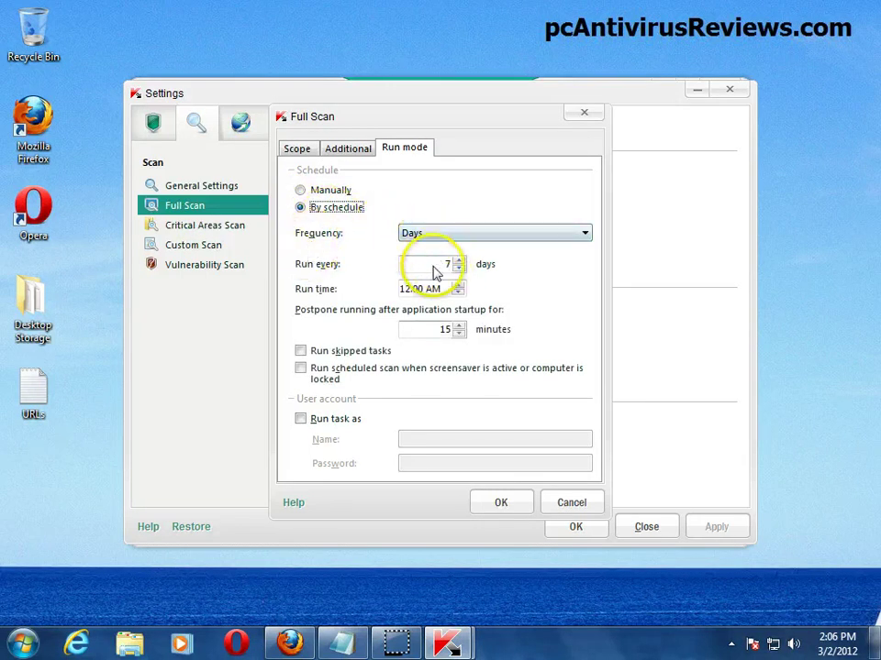
pyautogui.click(421, 236)
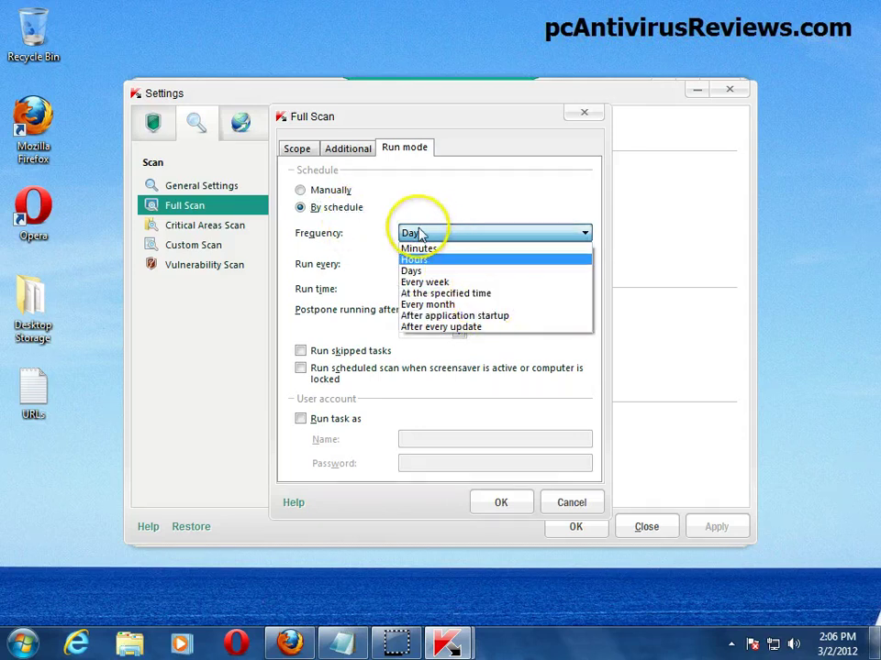
pyautogui.click(431, 235)
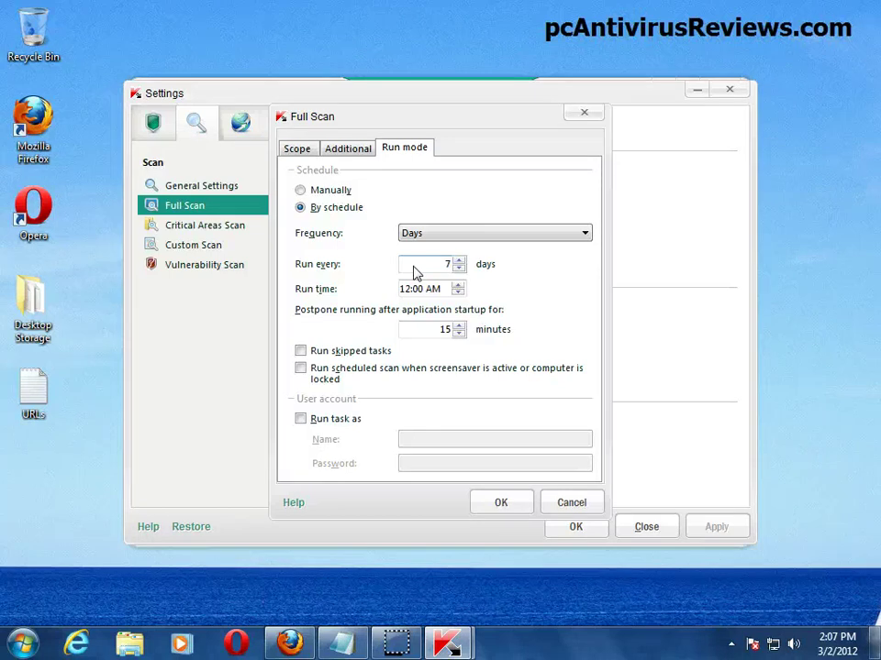
pyautogui.click(380, 240)
pyautogui.click(446, 264)
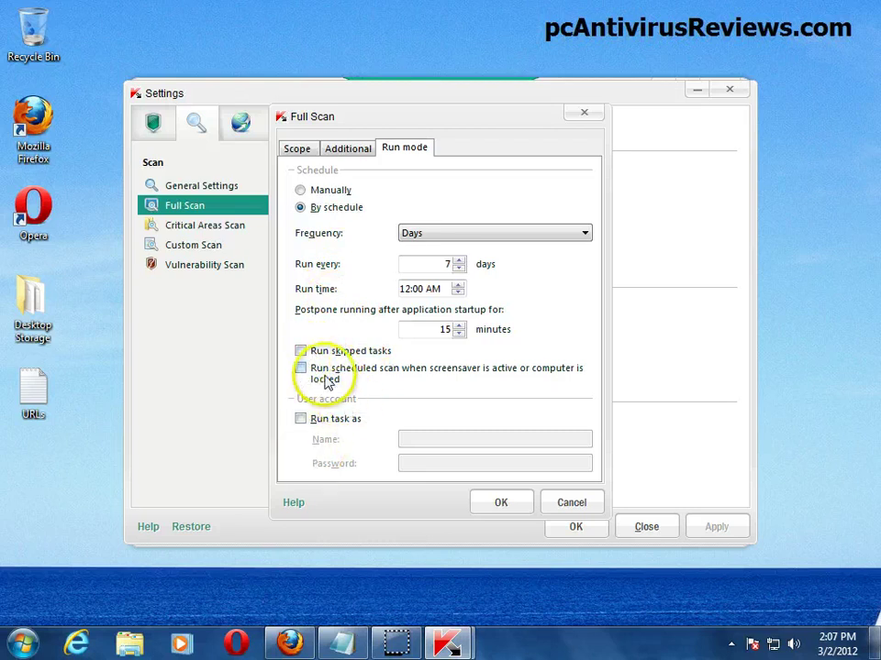
pyautogui.click(500, 503)
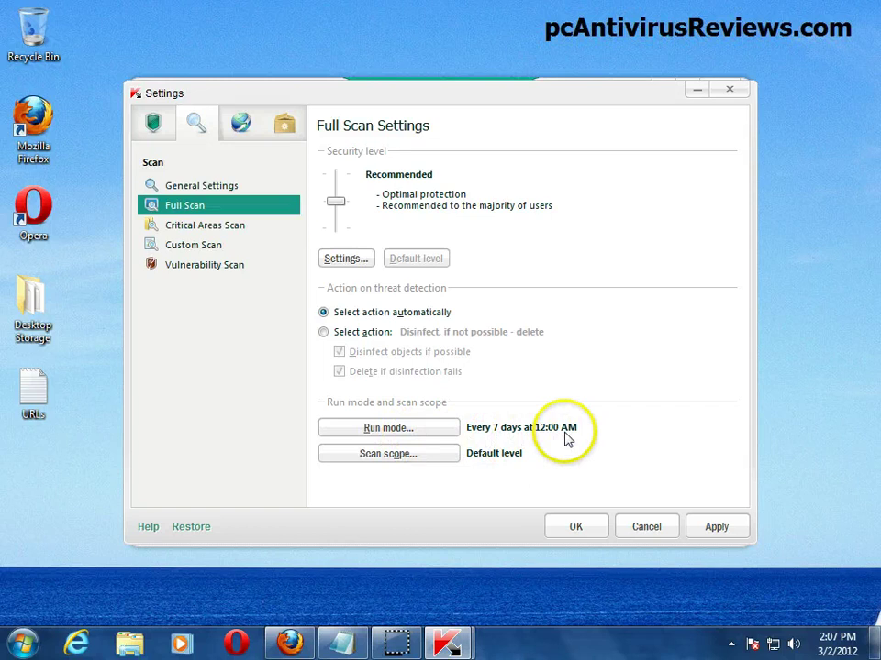
pyautogui.click(718, 527)
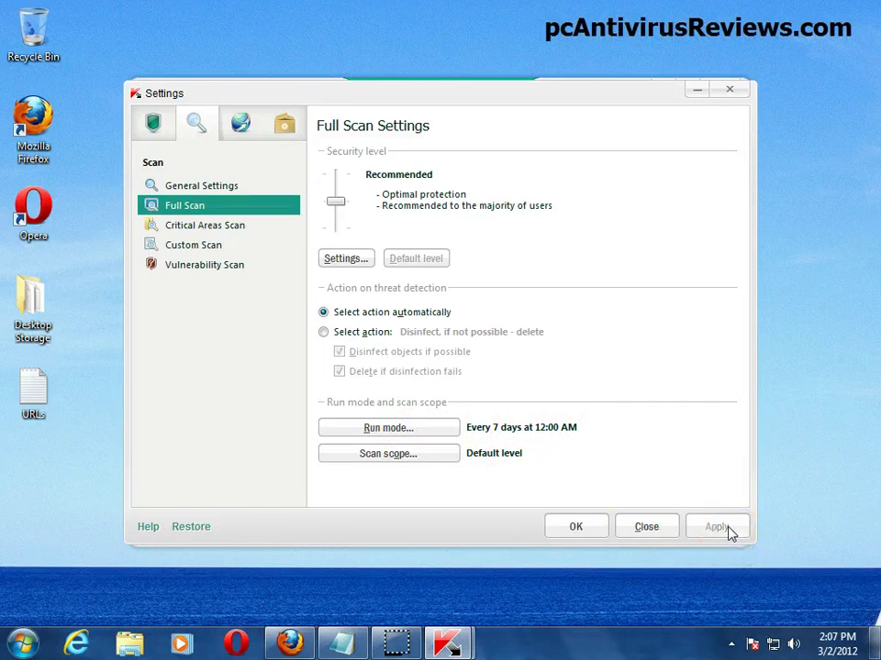
pyautogui.click(568, 535)
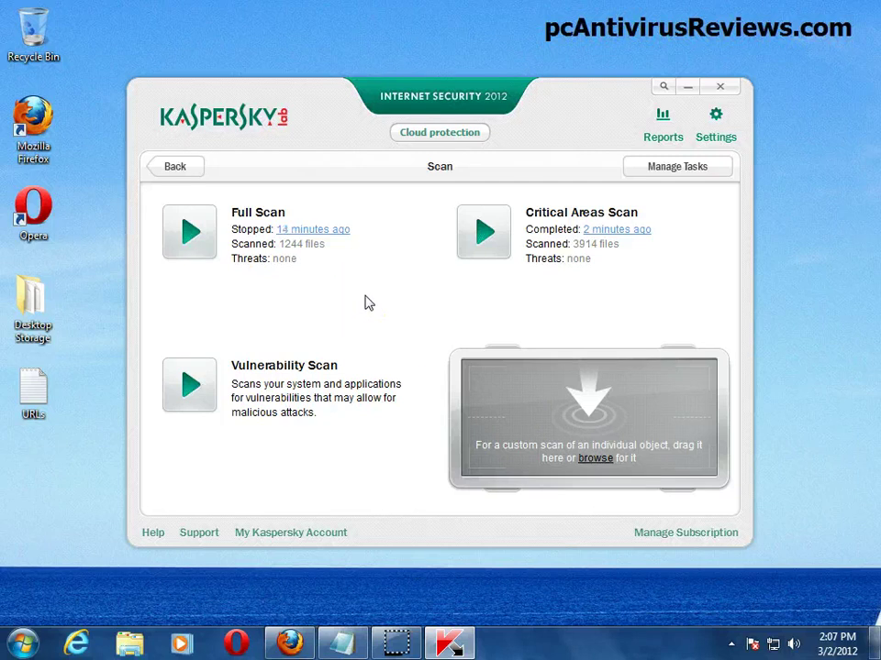
# Leave the Scan page and view the database update status.
pyautogui.click(173, 174)
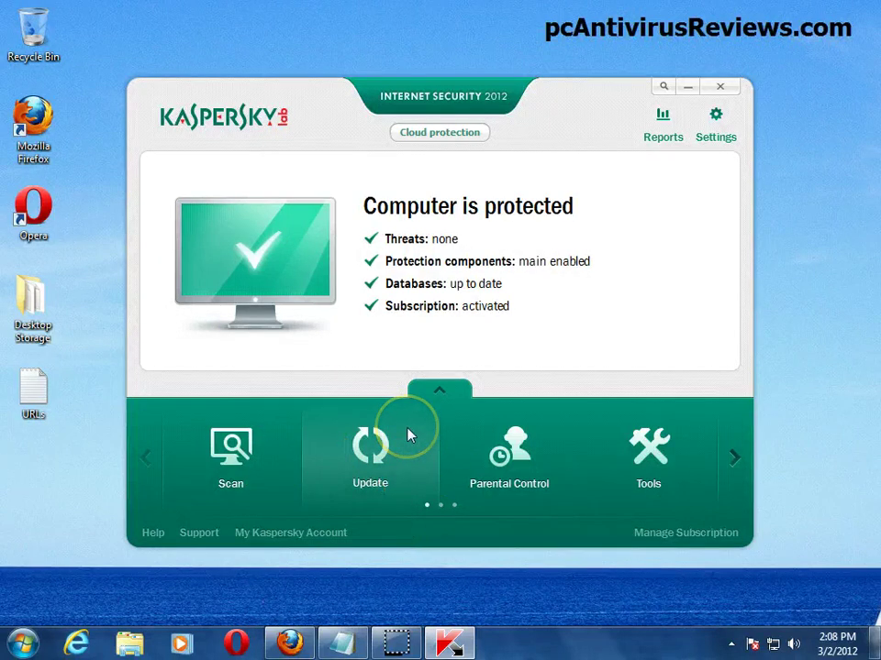
pyautogui.click(360, 453)
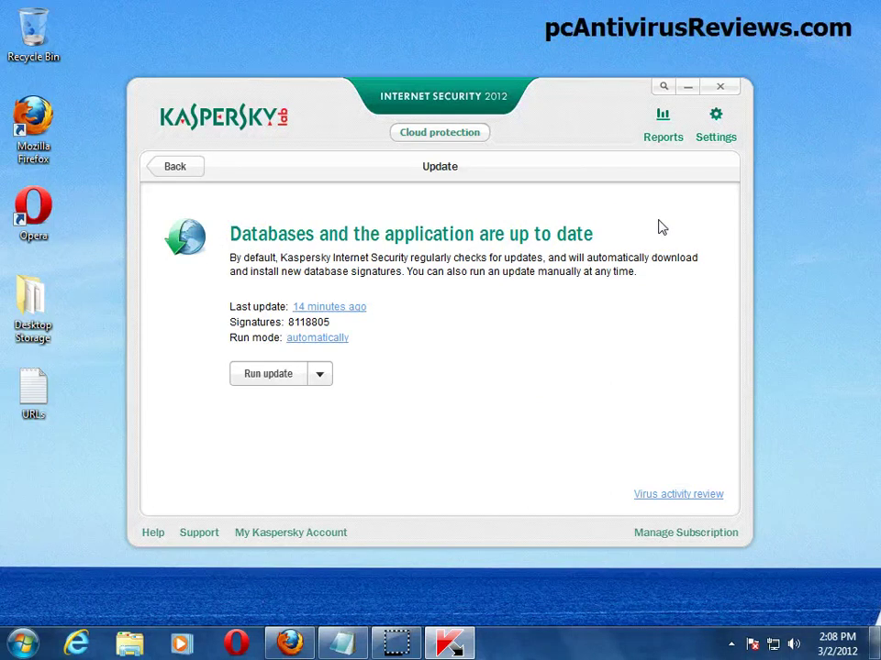
# Open the URLs text file from the desktop and copy the address vtds8.ru/in.cgi?2.
pyautogui.doubleClick(33, 390)
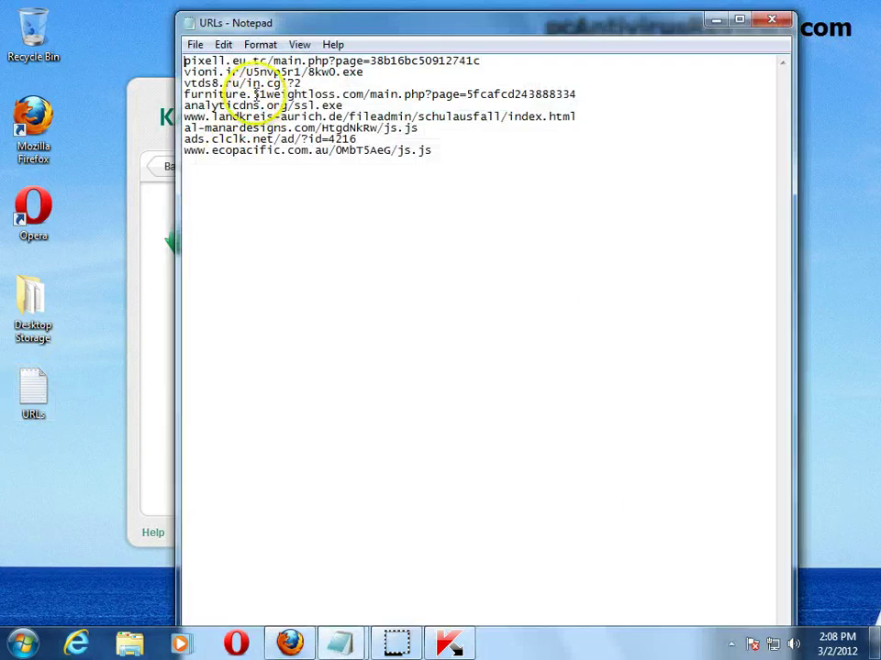
pyautogui.moveTo(306, 83); pyautogui.dragTo(176, 83)
pyautogui.hotkey('ctrl', 'c')
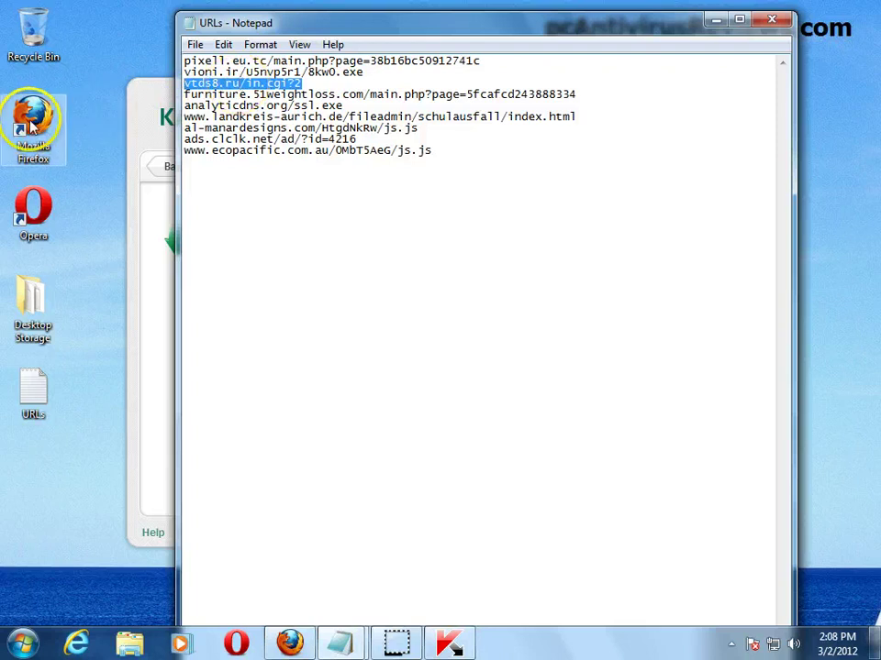
# Switch to Firefox and load the copied address vtds8.ru/in.cgi?2 to test the web protection.
pyautogui.click(290, 642)
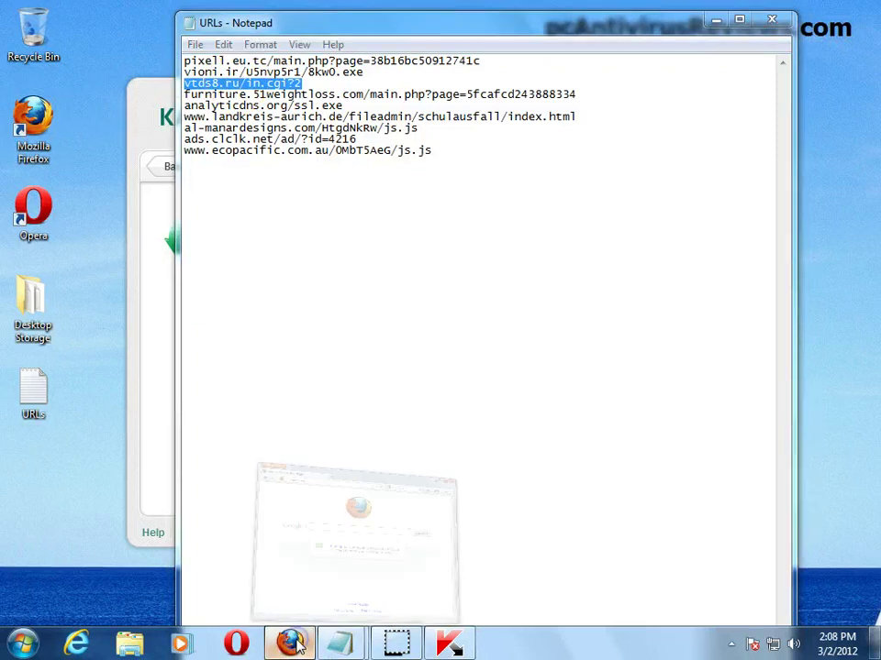
pyautogui.click(372, 63)
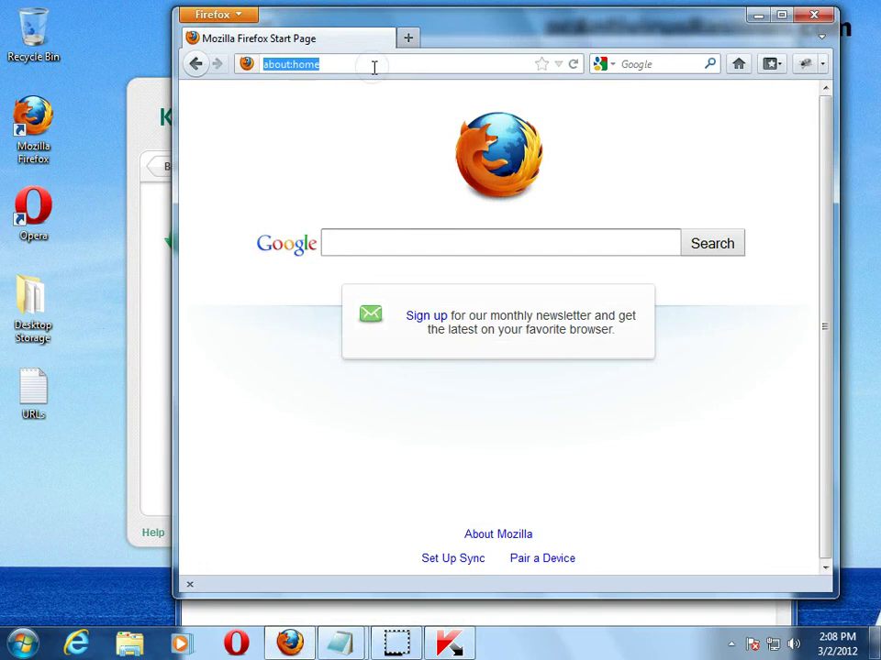
pyautogui.hotkey('ctrl', 'v')
pyautogui.press('Return')
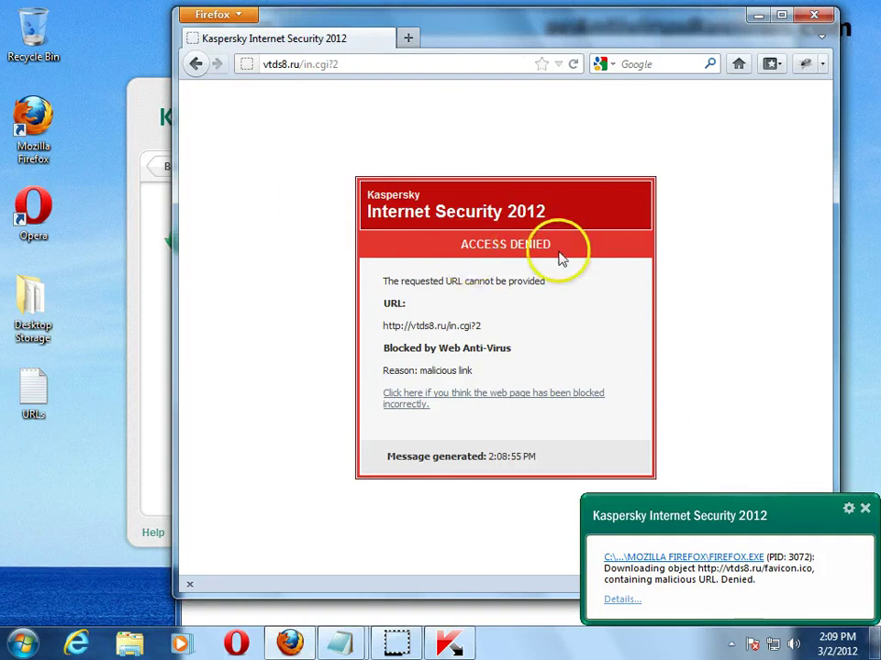
# Dismiss the Kaspersky notification and minimize Firefox and Notepad to return to the Kaspersky window.
pyautogui.click(864, 509)
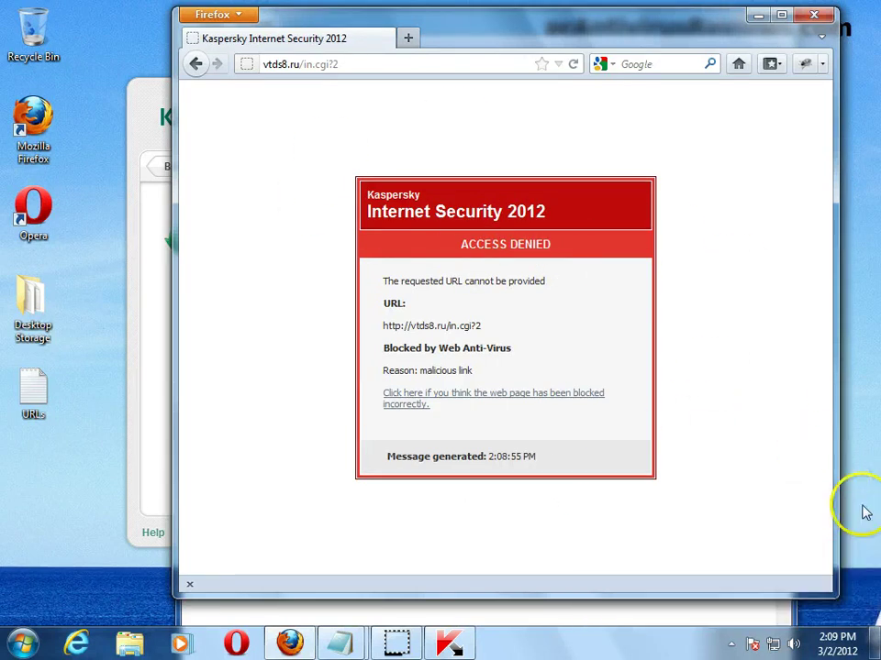
pyautogui.click(758, 17)
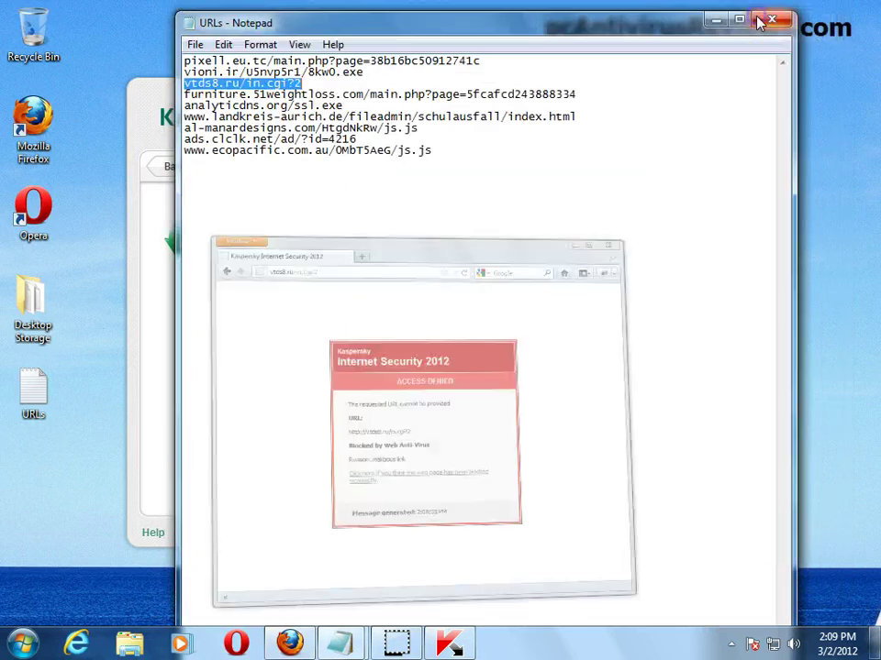
pyautogui.click(716, 19)
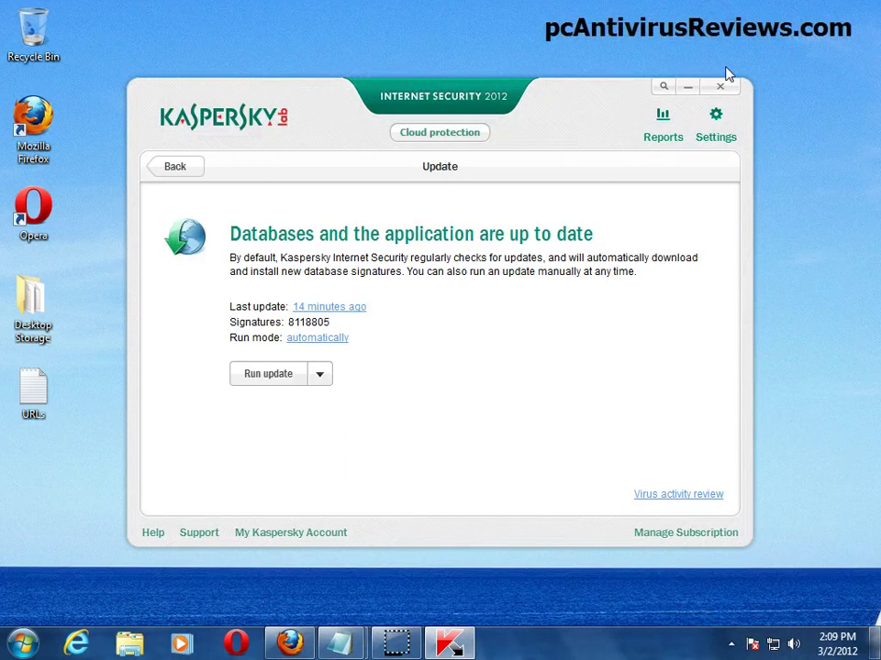